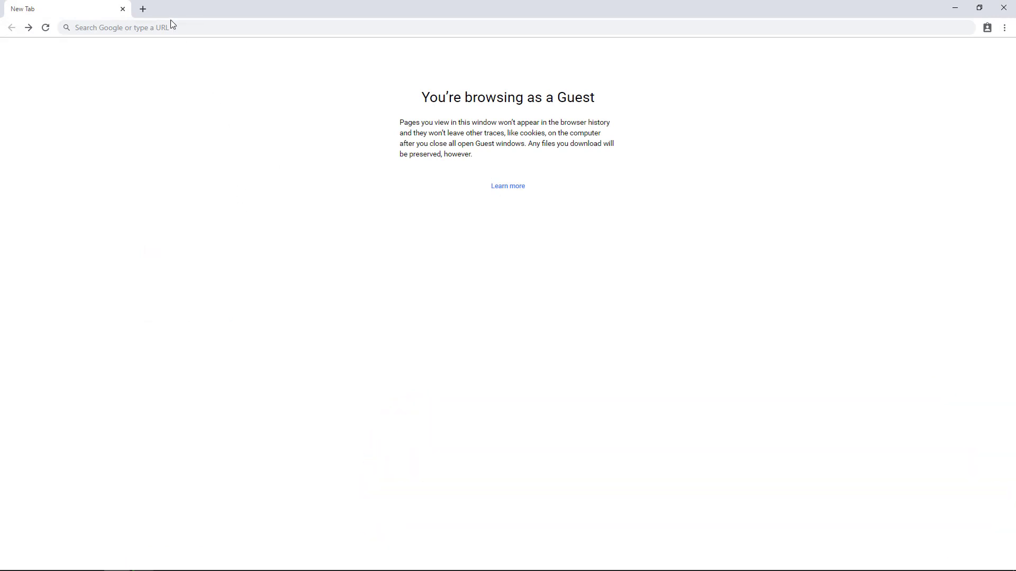
Run a Google search for live2d from the Chrome address bar.
{"action": "left_click", "coordinate": [167, 26]}
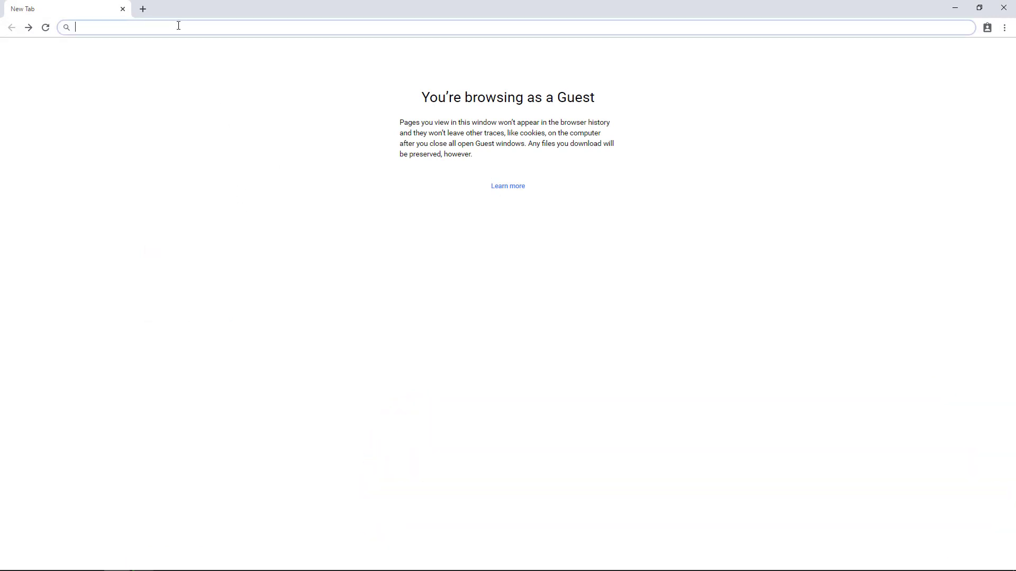
{"action": "type", "text": "www."}
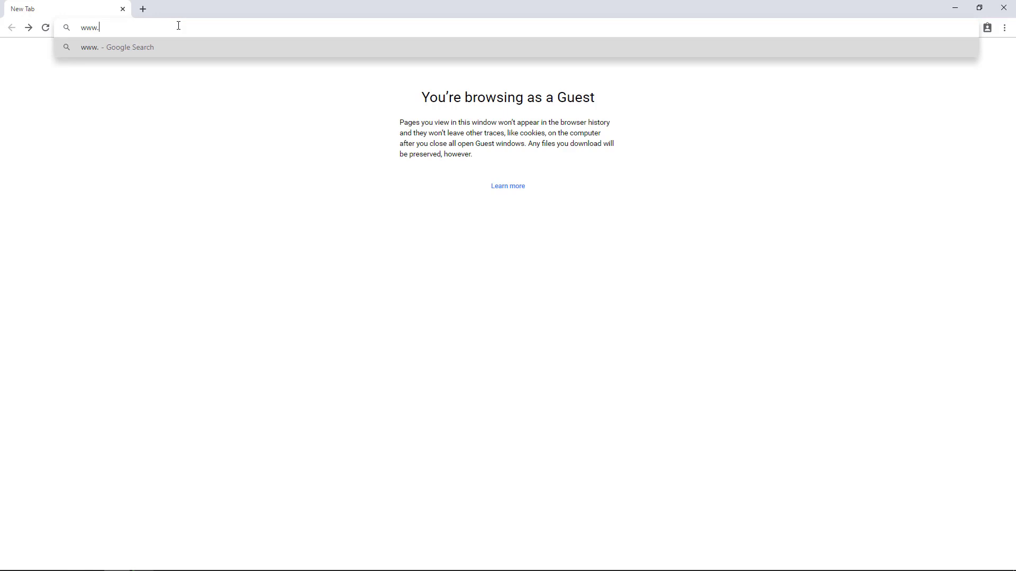
{"action": "type", "text": "live2d.com"}
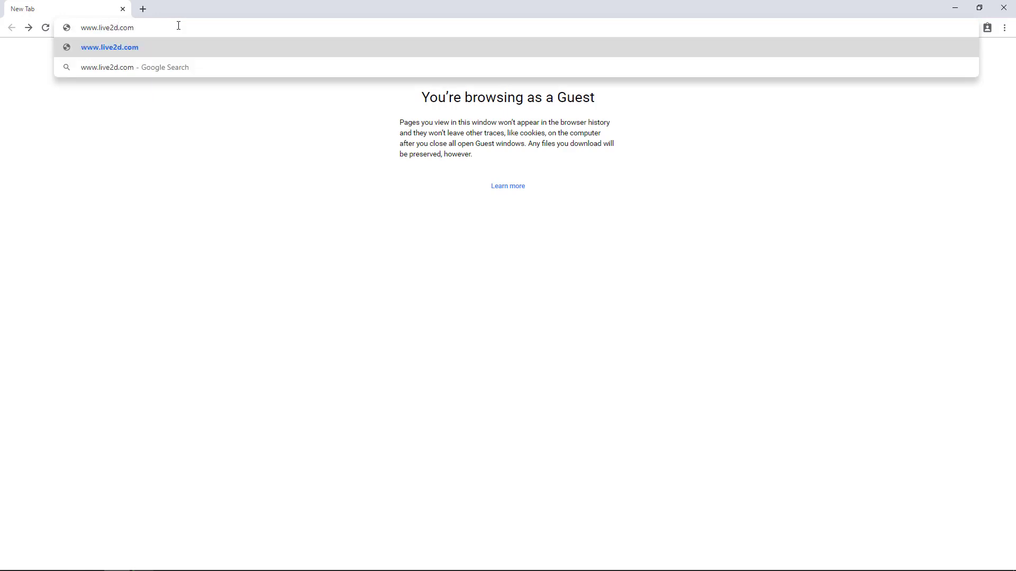
{"action": "key", "text": "BackSpace"}
{"action": "key", "text": "BackSpace"}
{"action": "key", "text": "BackSpace"}
{"action": "key", "text": "BackSpace"}
{"action": "key", "text": "BackSpace"}
{"action": "key", "text": "BackSpace"}
{"action": "key", "text": "BackSpace"}
{"action": "key", "text": "BackSpace"}
{"action": "key", "text": "BackSpace"}
{"action": "key", "text": "BackSpace"}
{"action": "key", "text": "BackSpace"}
{"action": "key", "text": "BackSpace"}
{"action": "key", "text": "BackSpace"}
{"action": "key", "text": "BackSpace"}
{"action": "type", "text": "live2d"}
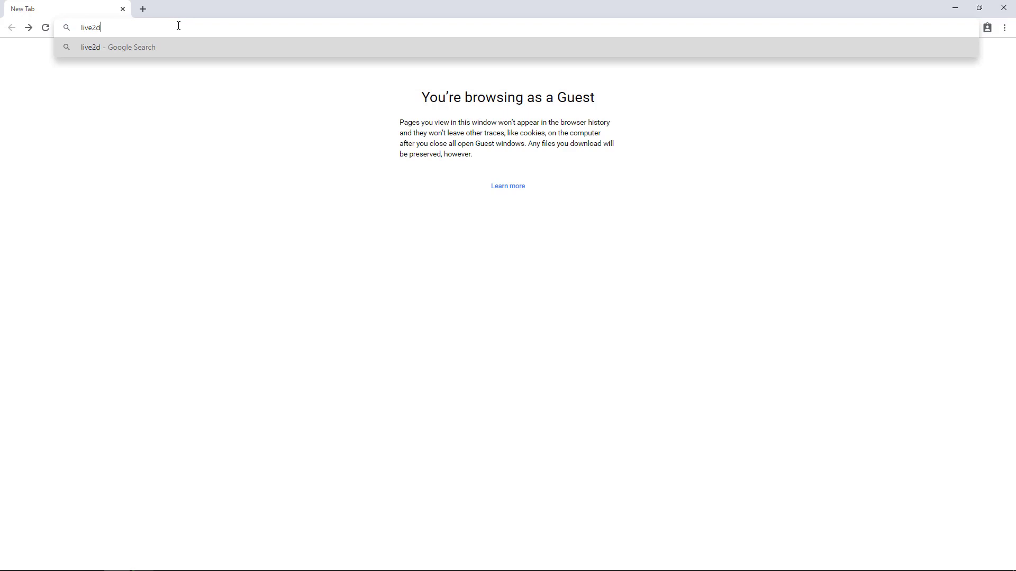
{"action": "key", "text": "Return"}
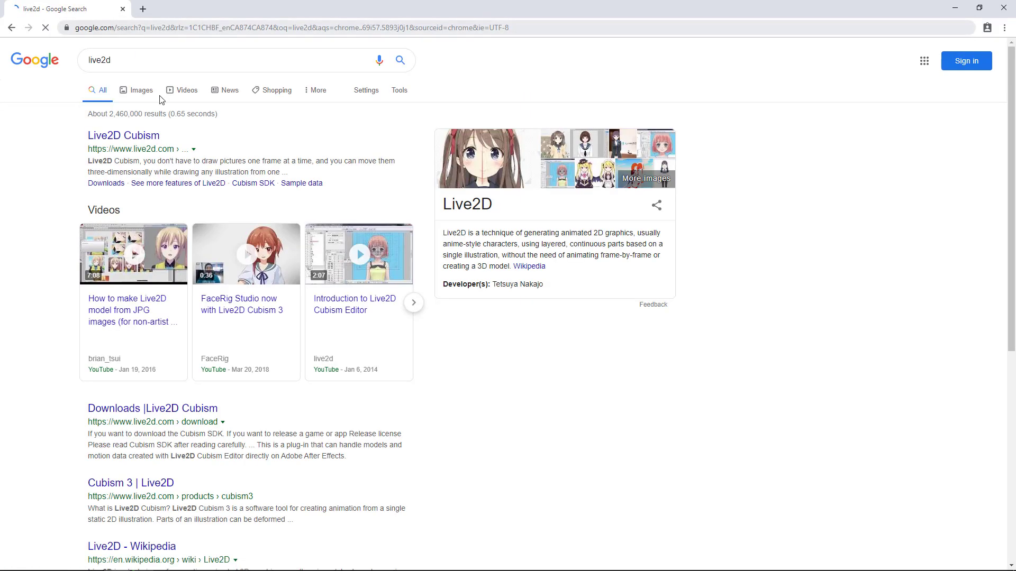
Open the Live2D Cubism result, keep English as the site language, and go to Downloads.
{"action": "left_click", "coordinate": [138, 139]}
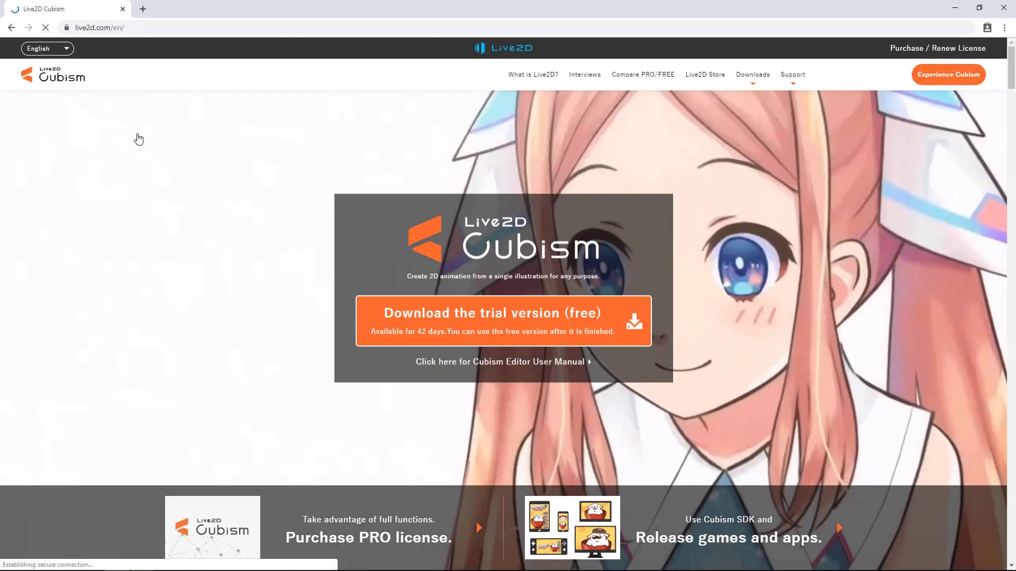
{"action": "left_click", "coordinate": [64, 48]}
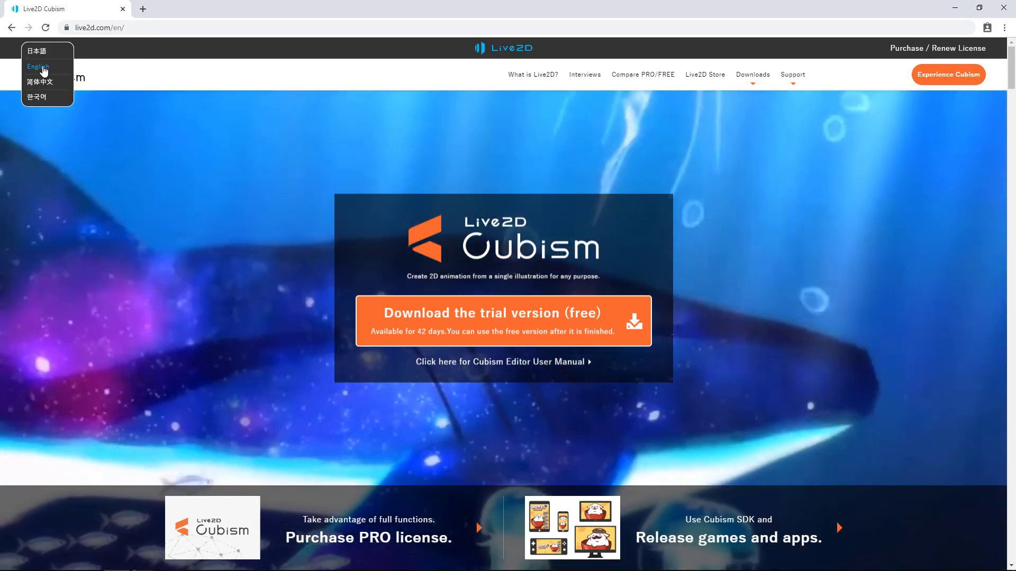
{"action": "left_click", "coordinate": [44, 70]}
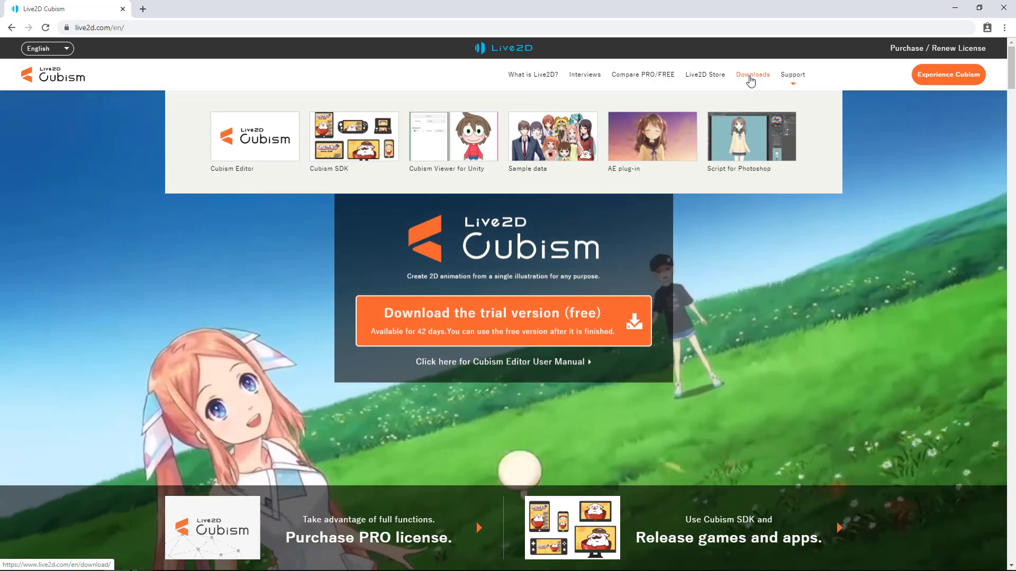
{"action": "left_click", "coordinate": [752, 78]}
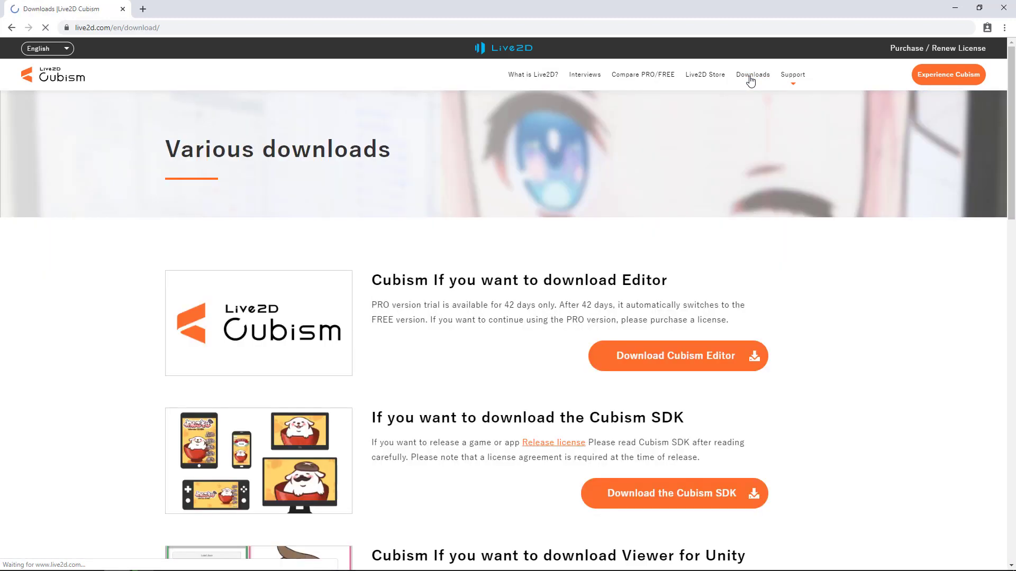
Open the Cubism Editor download page and expand its system requirements table.
{"action": "left_click", "coordinate": [722, 371]}
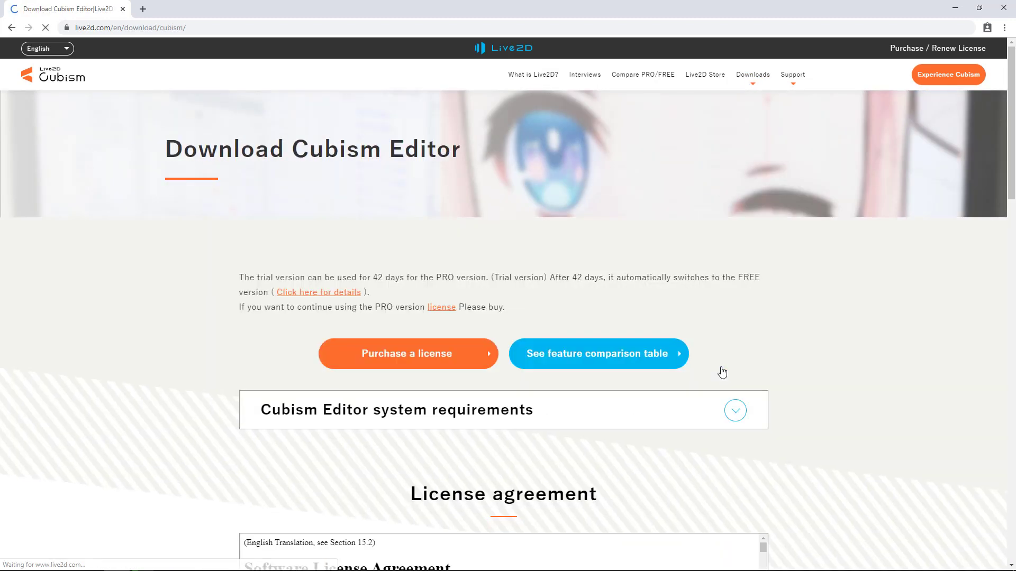
{"action": "scroll", "coordinate": [834, 287], "scroll_direction": "down", "scroll_amount": 3}
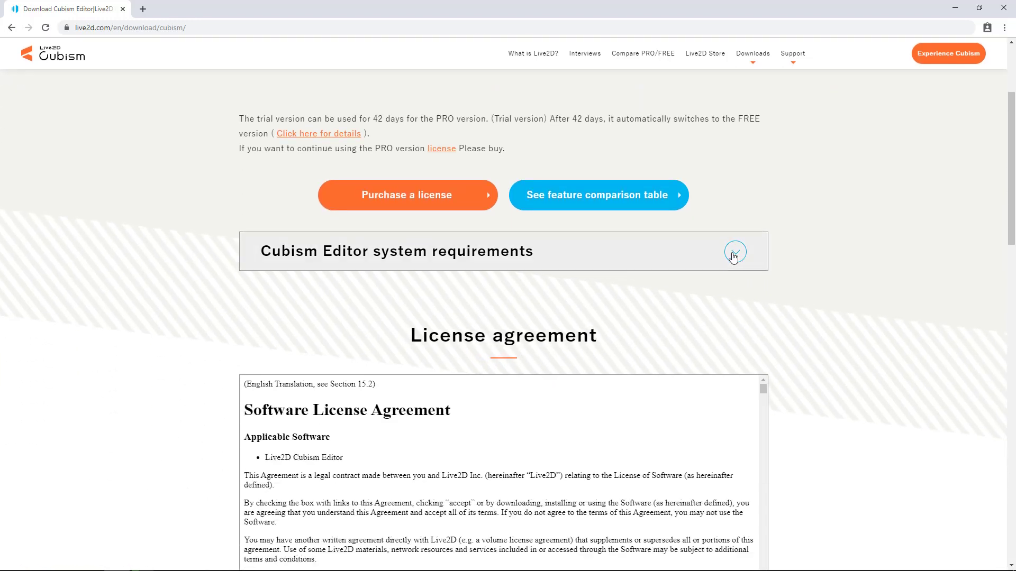
{"action": "left_click", "coordinate": [733, 257]}
{"action": "scroll", "coordinate": [847, 259], "scroll_direction": "down", "scroll_amount": 2}
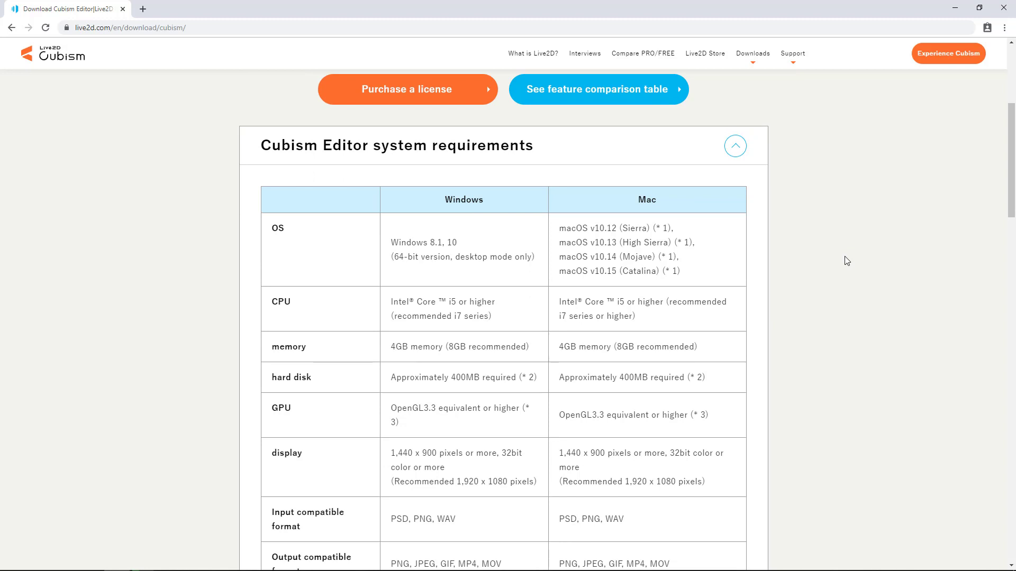
{"action": "scroll", "coordinate": [847, 260], "scroll_direction": "down", "scroll_amount": 2}
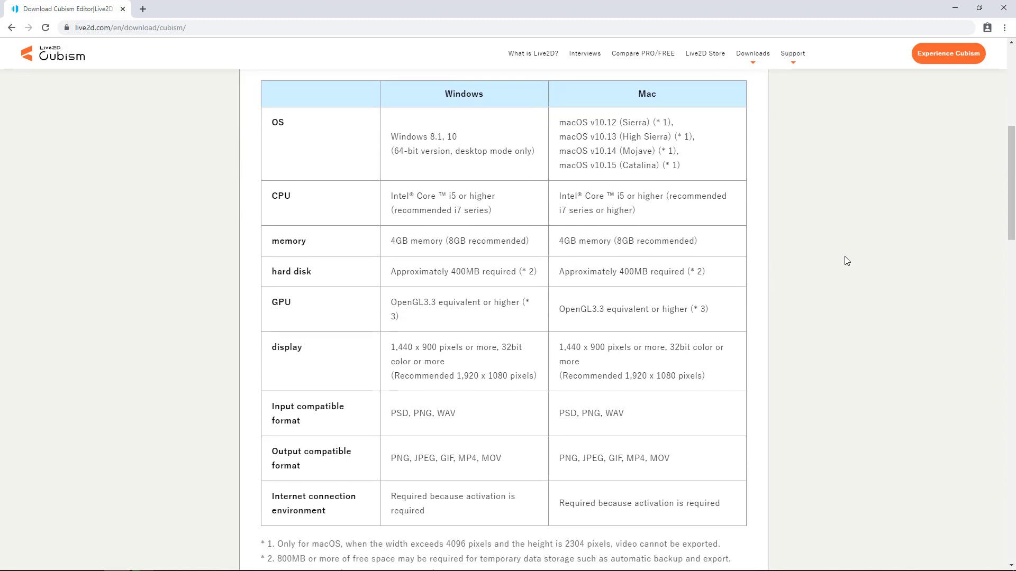
{"action": "scroll", "coordinate": [846, 260], "scroll_direction": "up", "scroll_amount": 1}
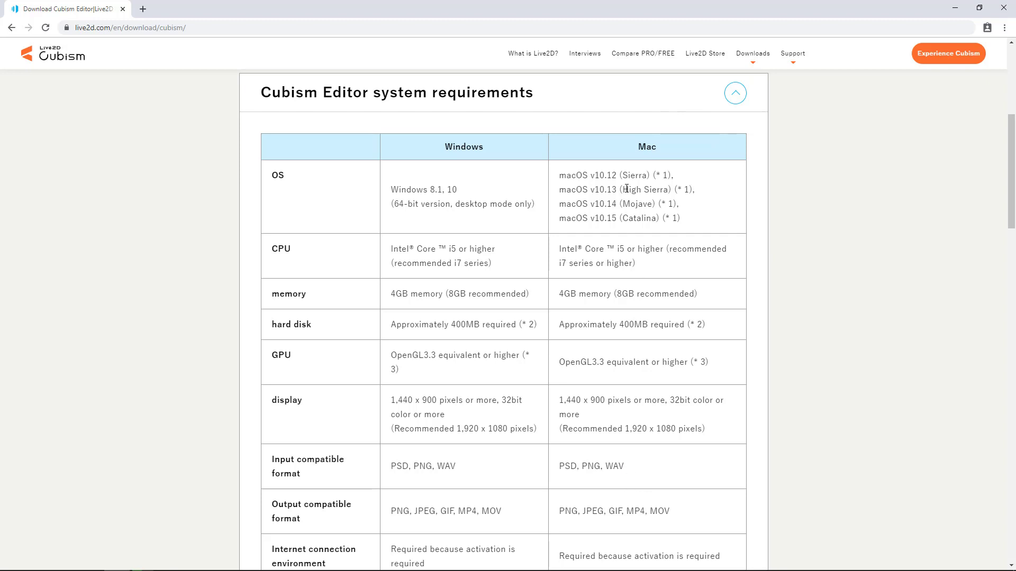
Highlight the Windows and Mac memory requirements, then scroll down to the license agreement.
{"action": "left_click_drag", "start_coordinate": [390, 294], "coordinate": [591, 295]}
{"action": "left_click", "coordinate": [452, 285]}
{"action": "scroll", "coordinate": [458, 298], "scroll_direction": "down", "scroll_amount": 6}
{"action": "scroll", "coordinate": [467, 301], "scroll_direction": "down", "scroll_amount": 4}
{"action": "scroll", "coordinate": [892, 277], "scroll_direction": "down", "scroll_amount": 3}
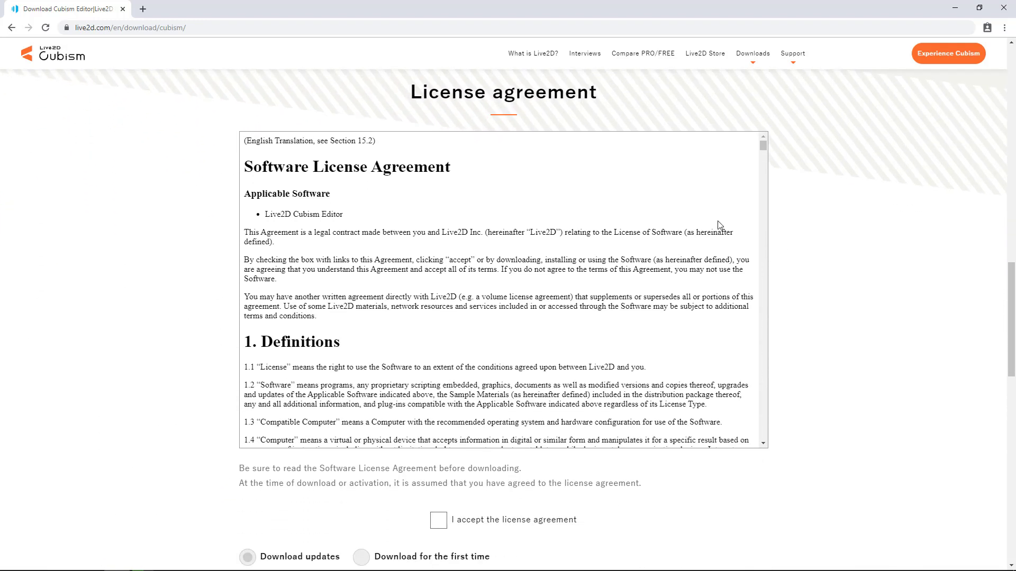
{"action": "scroll", "coordinate": [720, 225], "scroll_direction": "down", "scroll_amount": 2}
Accept the license, choose first-time download, and enter your e-mail address.
{"action": "left_click", "coordinate": [438, 420]}
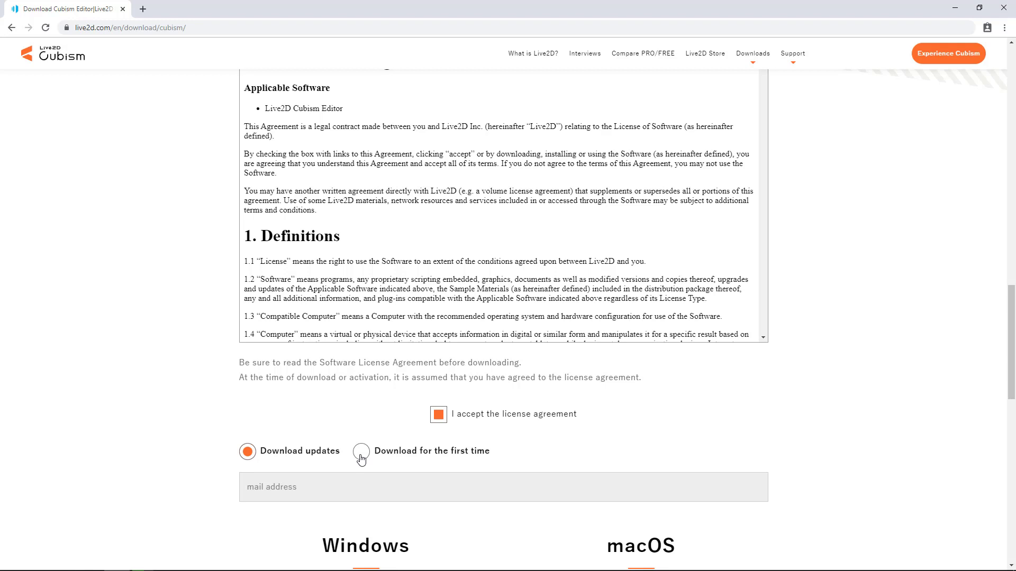
{"action": "left_click", "coordinate": [361, 459]}
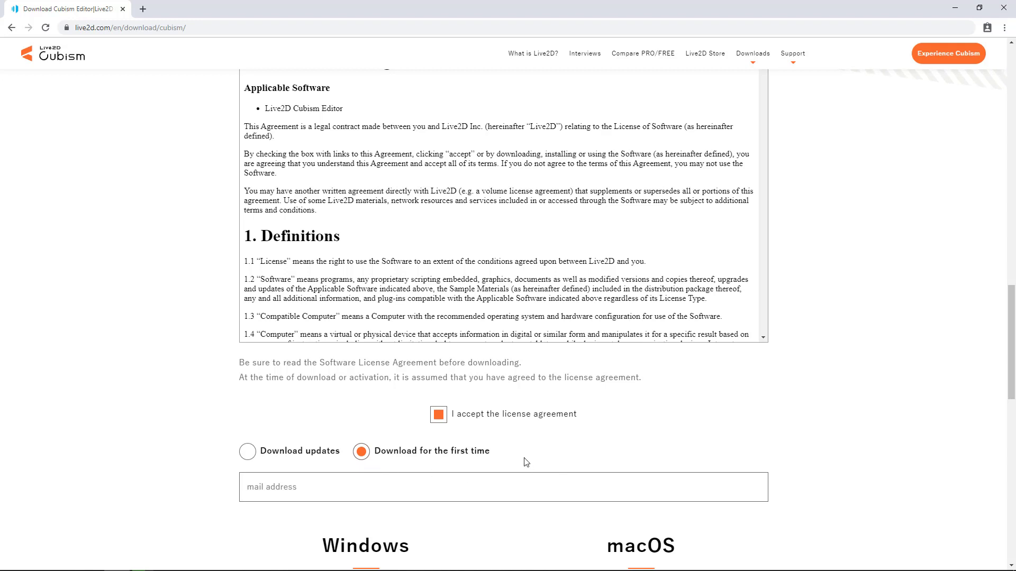
{"action": "left_click", "coordinate": [531, 485]}
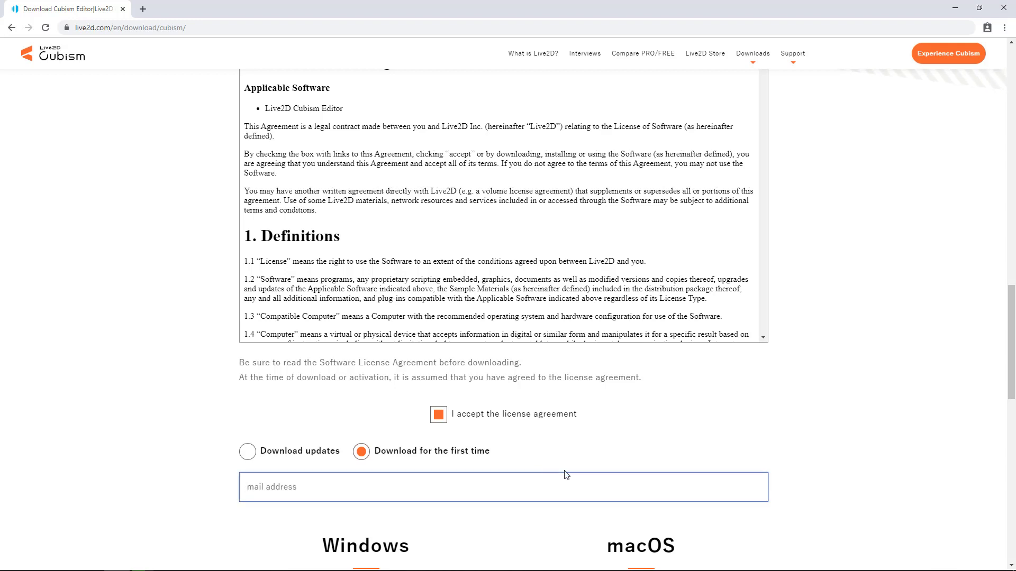
Check the older Windows versions, then download the latest Windows release, 4.0.02.
{"action": "scroll", "coordinate": [861, 369], "scroll_direction": "down", "scroll_amount": 3}
{"action": "scroll", "coordinate": [887, 347], "scroll_direction": "down", "scroll_amount": 1}
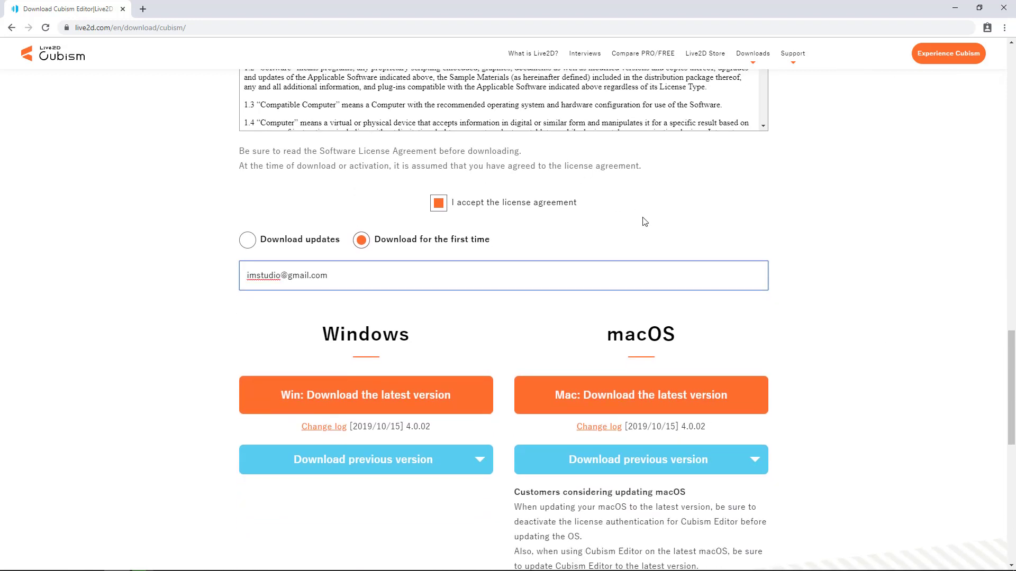
{"action": "scroll", "coordinate": [644, 221], "scroll_direction": "down", "scroll_amount": 2}
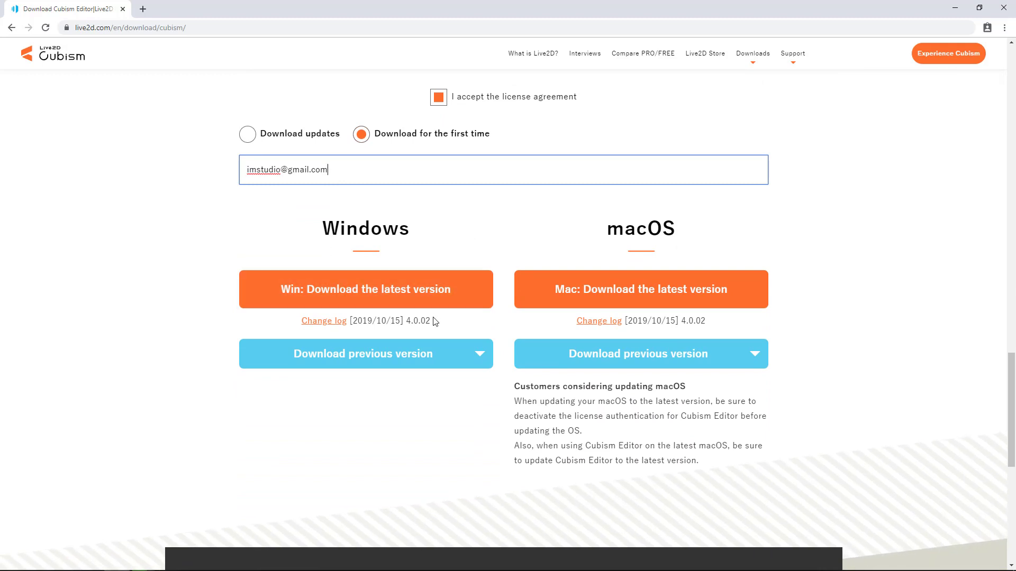
{"action": "left_click_drag", "start_coordinate": [433, 322], "coordinate": [435, 326]}
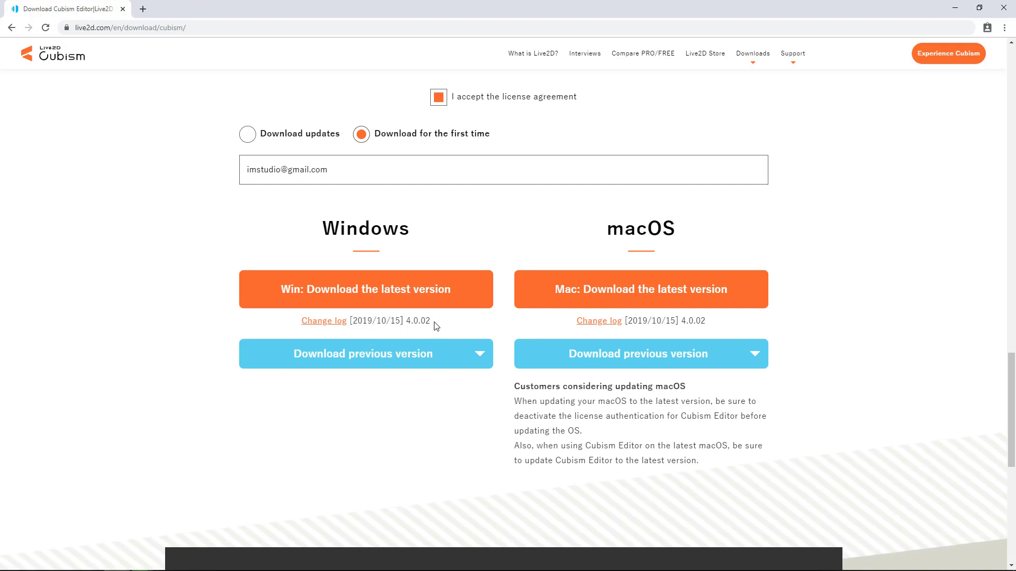
{"action": "left_click", "coordinate": [484, 363]}
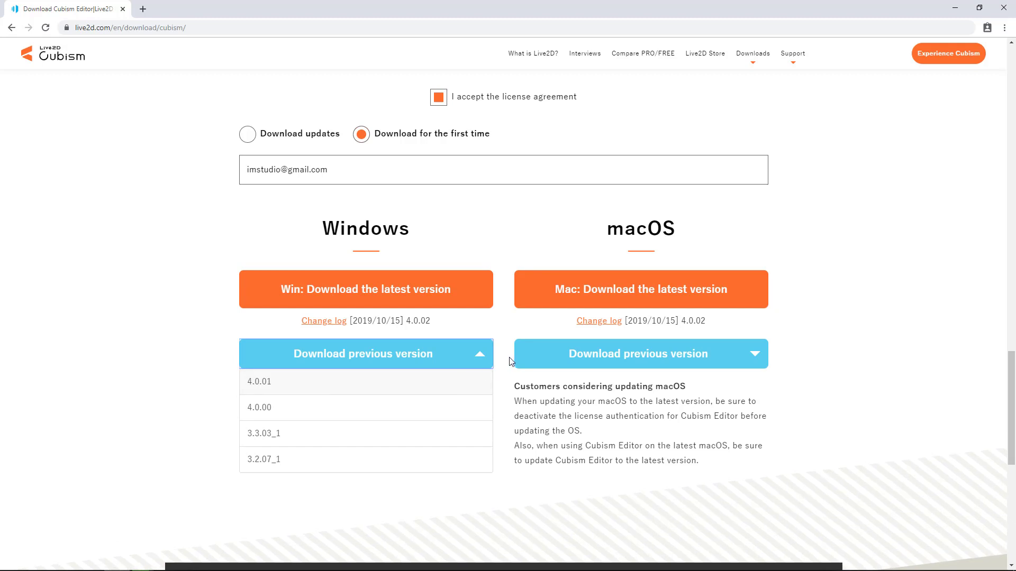
{"action": "left_click", "coordinate": [486, 360]}
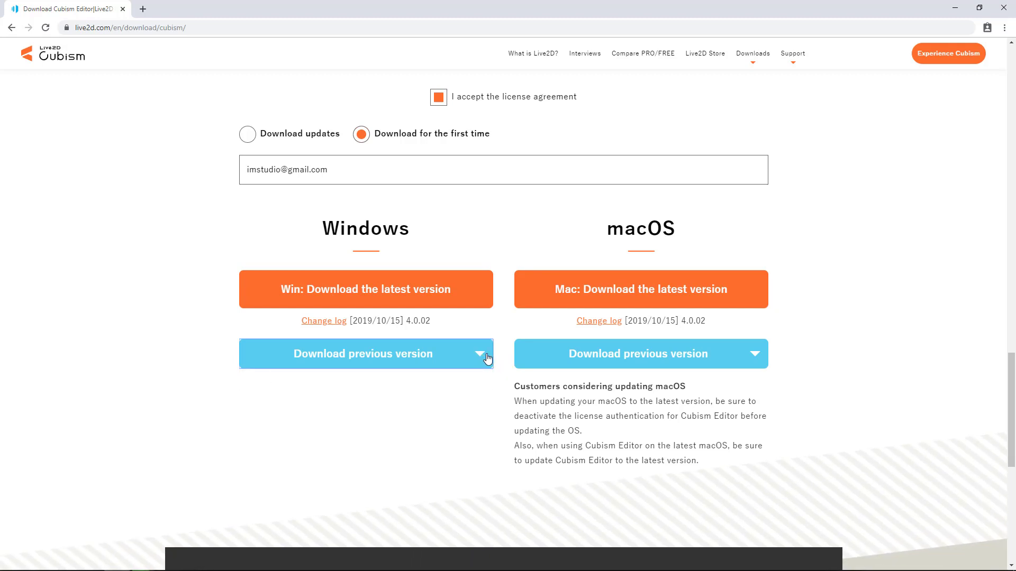
{"action": "left_click", "coordinate": [427, 291]}
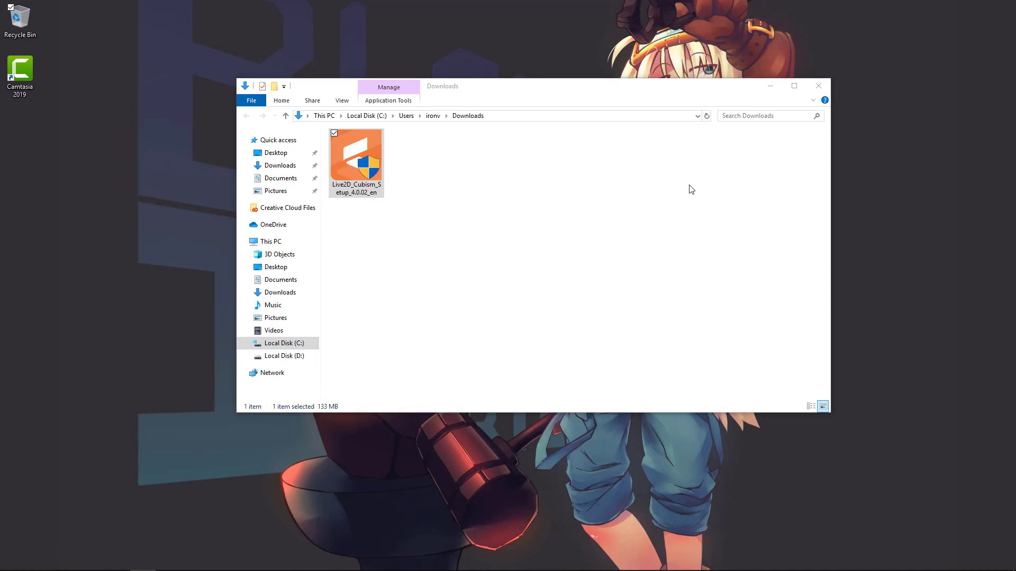
Select the Live2D_Cubism_Setup_4.0.02_en installer in the Downloads folder.
{"action": "left_click", "coordinate": [353, 166]}
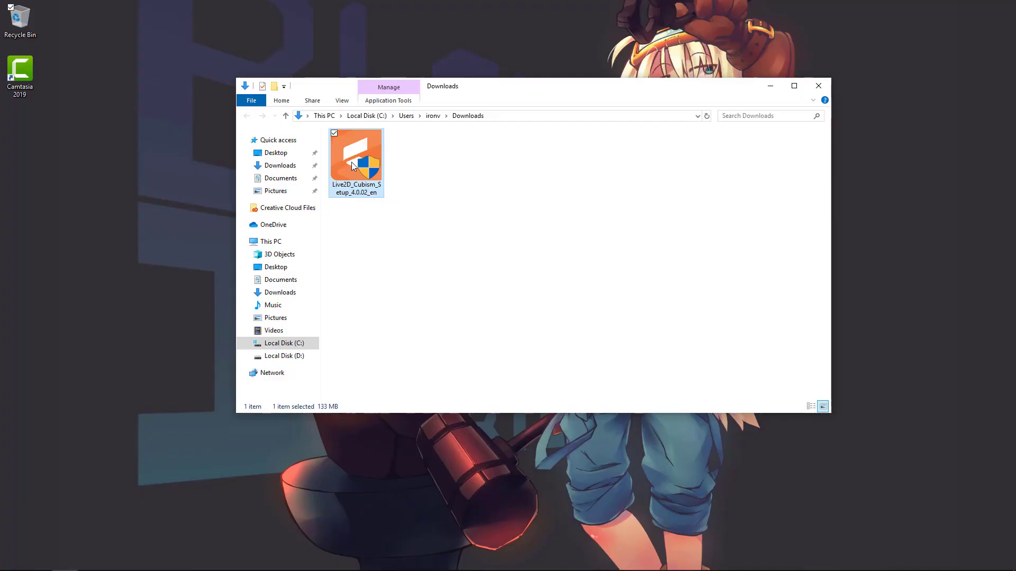
Run the installer, accept the license, and install to the default Program Files folder.
{"action": "double_click", "coordinate": [352, 162]}
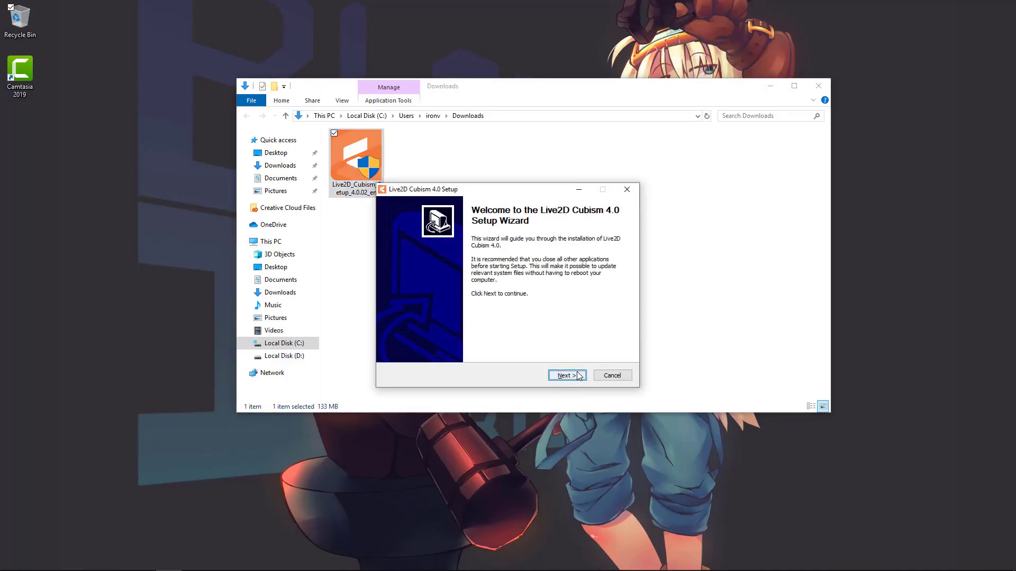
{"action": "left_click", "coordinate": [577, 376]}
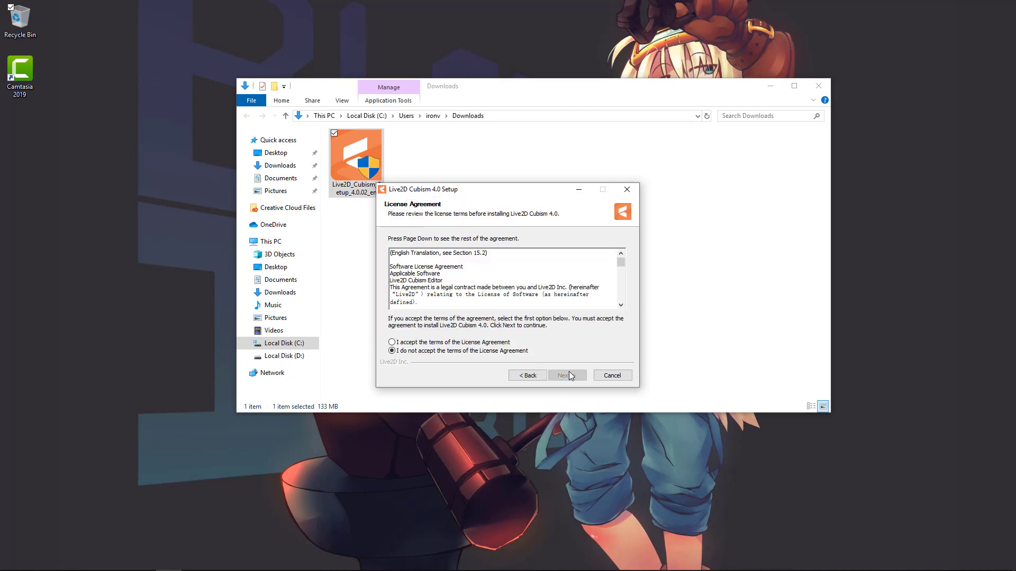
{"action": "key", "text": "Up"}
{"action": "left_click", "coordinate": [577, 380]}
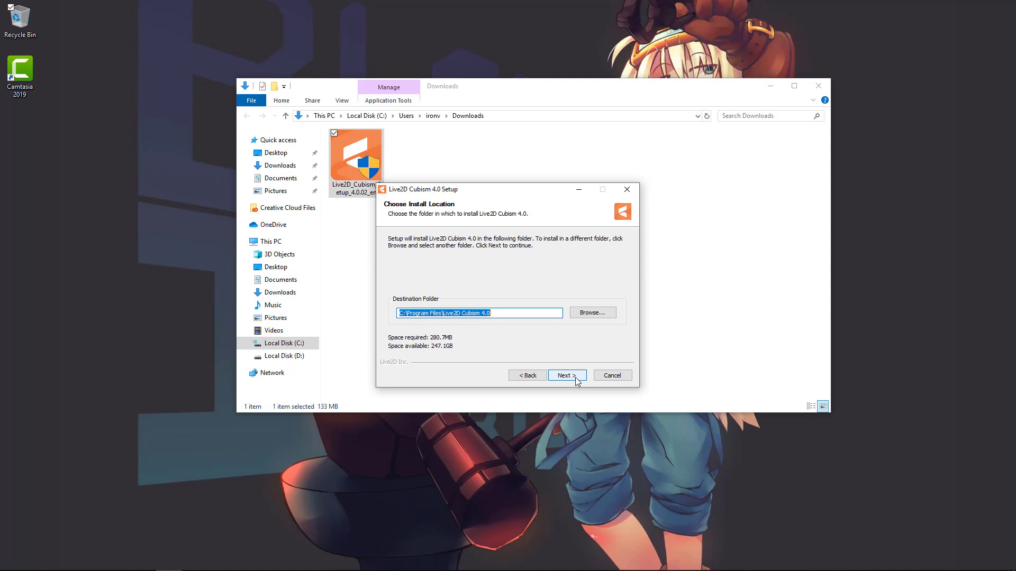
{"action": "left_click", "coordinate": [577, 380]}
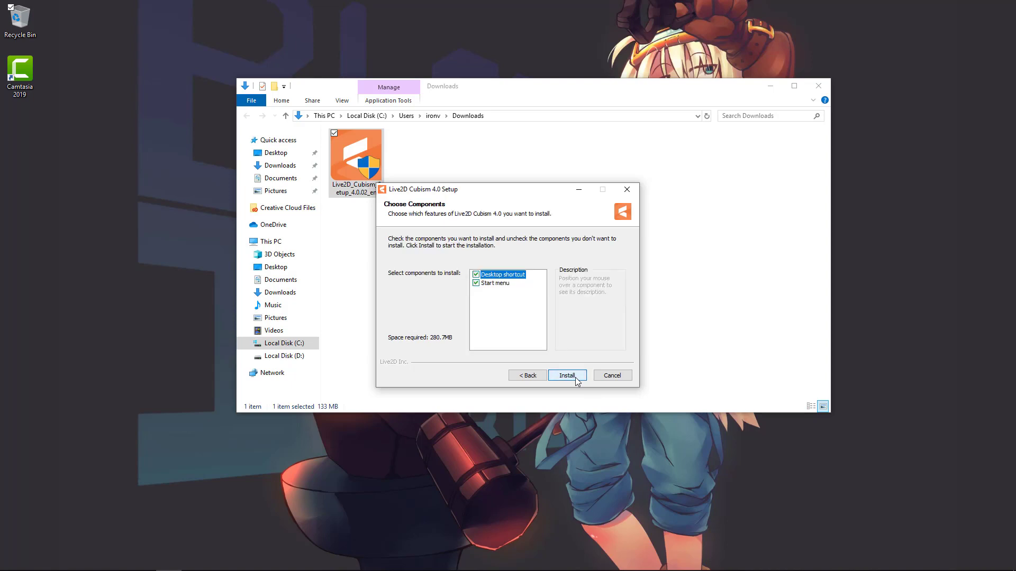
{"action": "left_click", "coordinate": [577, 379]}
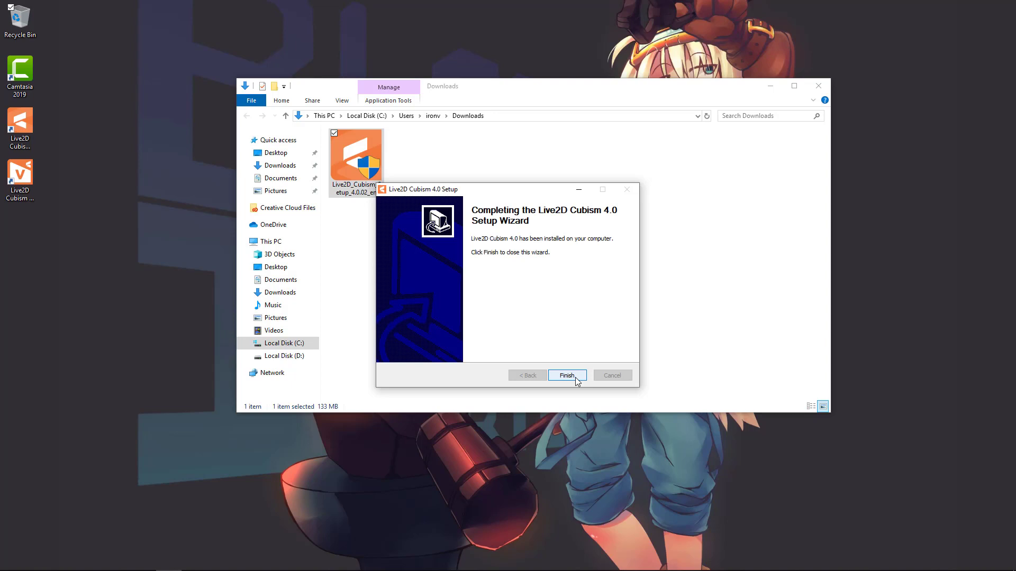
{"action": "left_click", "coordinate": [567, 375]}
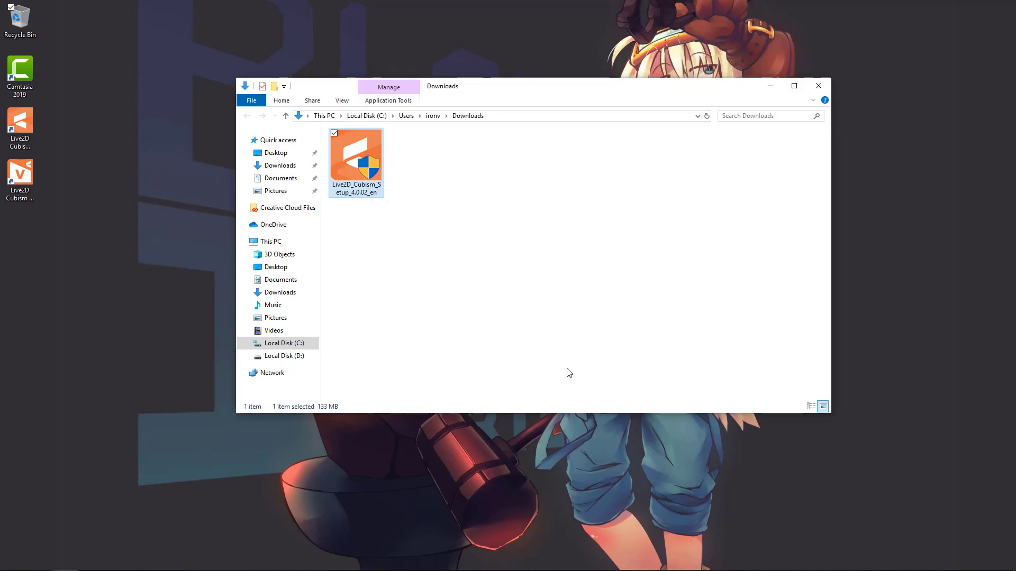
Select the new Live2D Cubism Editor desktop shortcut.
{"action": "left_click", "coordinate": [26, 116]}
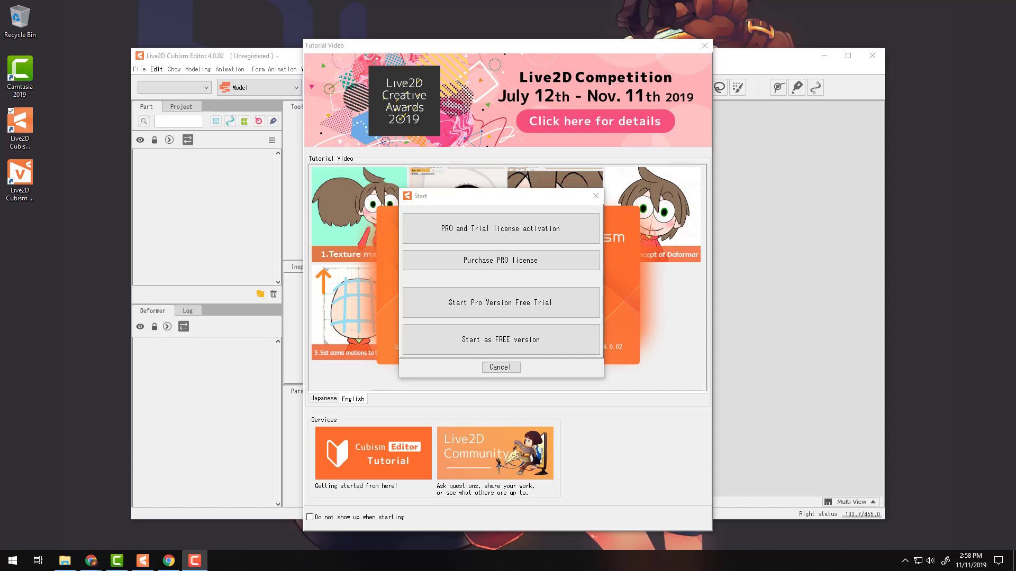
Scroll through the PRO versus FREE General and modeling comparison tables.
{"action": "left_click", "coordinate": [169, 561]}
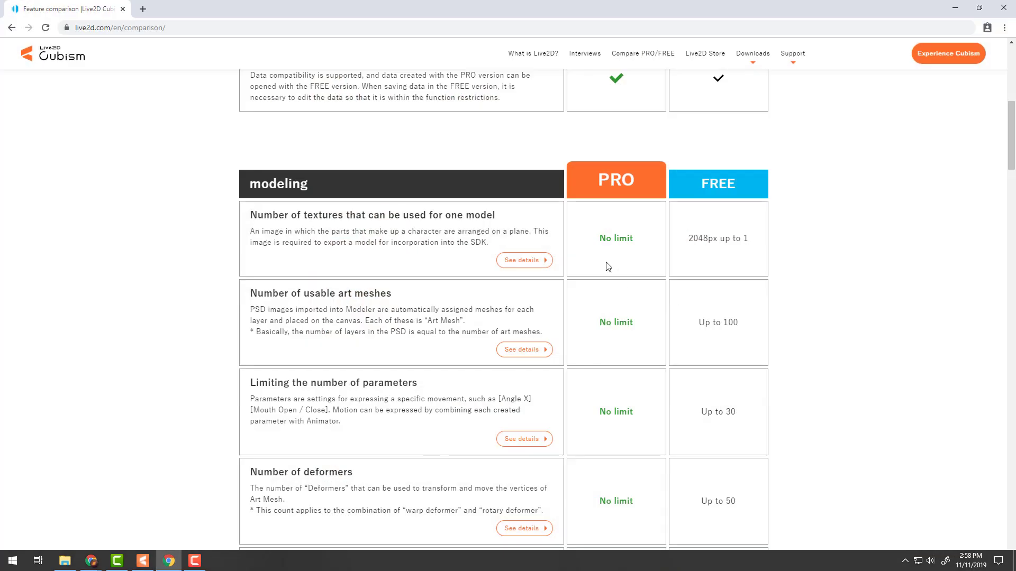
{"action": "scroll", "coordinate": [261, 163], "scroll_direction": "up", "scroll_amount": 8}
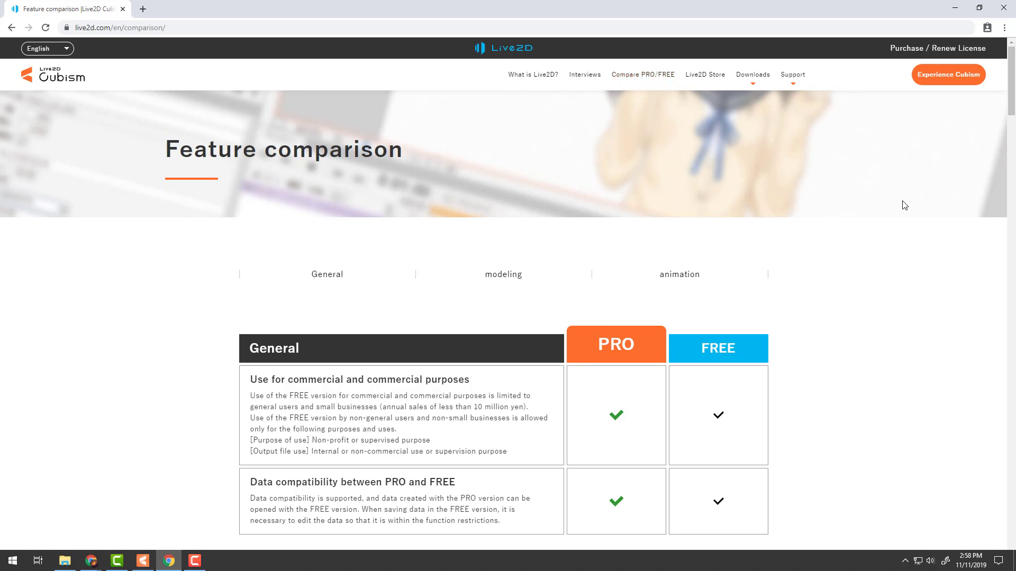
{"action": "scroll", "coordinate": [905, 205], "scroll_direction": "down", "scroll_amount": 4}
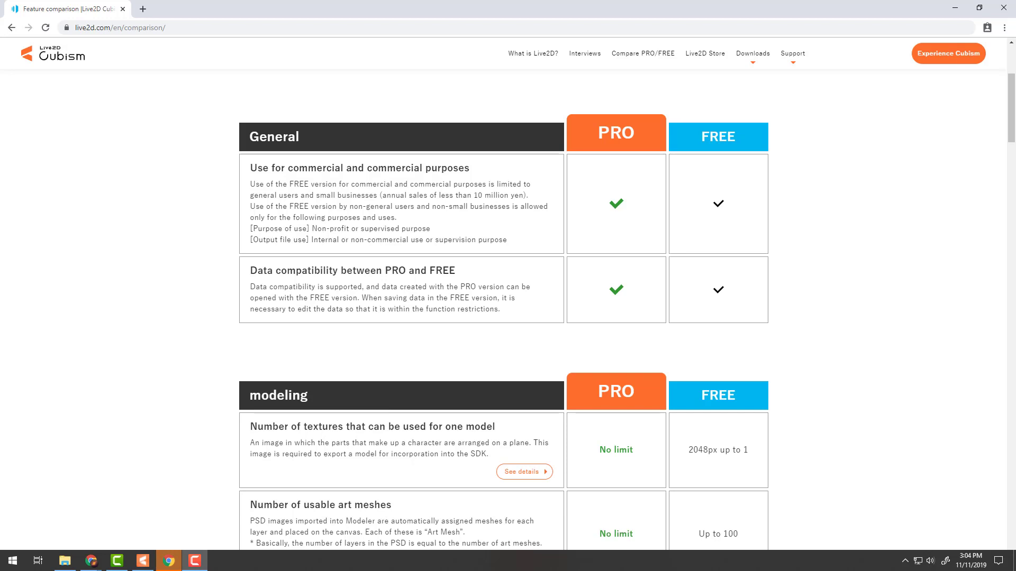
{"action": "scroll", "coordinate": [515, 241], "scroll_direction": "down", "scroll_amount": 8}
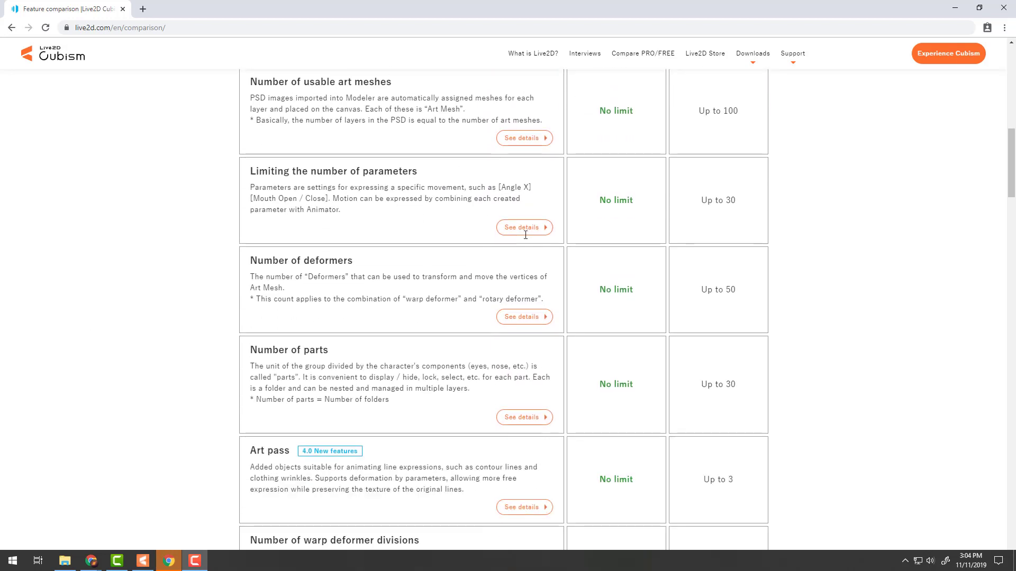
{"action": "scroll", "coordinate": [525, 235], "scroll_direction": "down", "scroll_amount": 5}
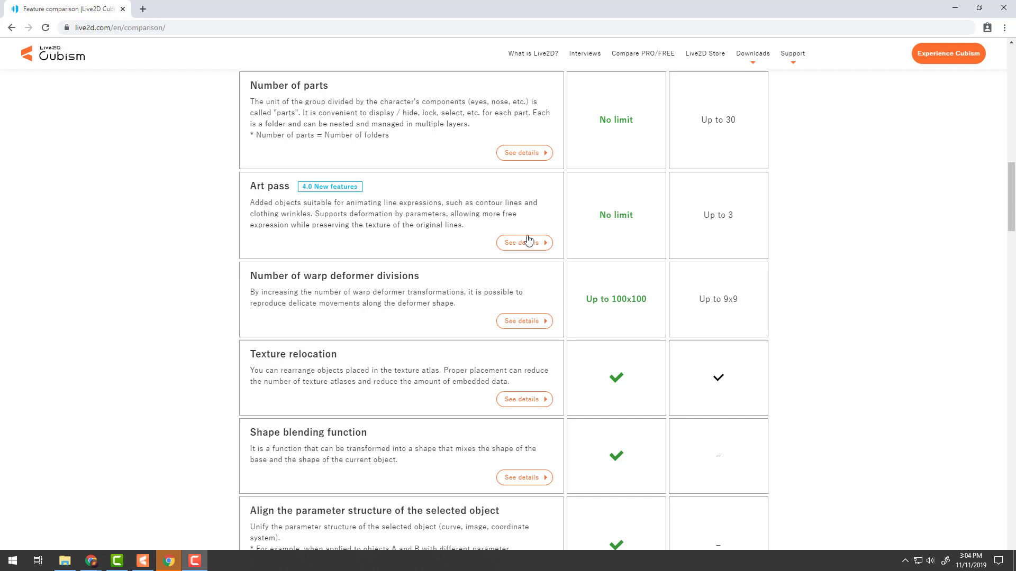
{"action": "scroll", "coordinate": [517, 239], "scroll_direction": "down", "scroll_amount": 8}
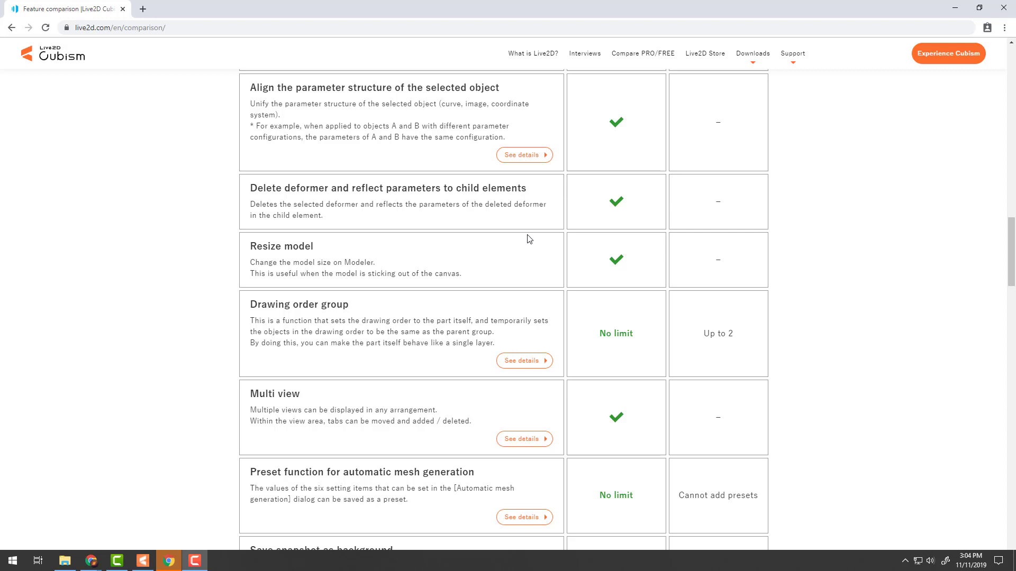
{"action": "scroll", "coordinate": [527, 222], "scroll_direction": "down", "scroll_amount": 4}
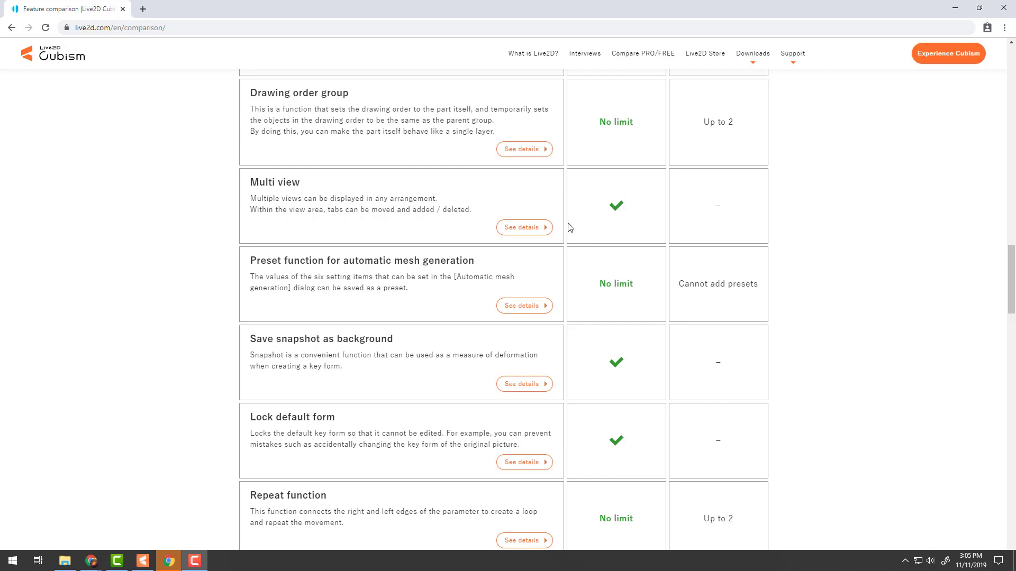
{"action": "scroll", "coordinate": [569, 227], "scroll_direction": "down", "scroll_amount": 4}
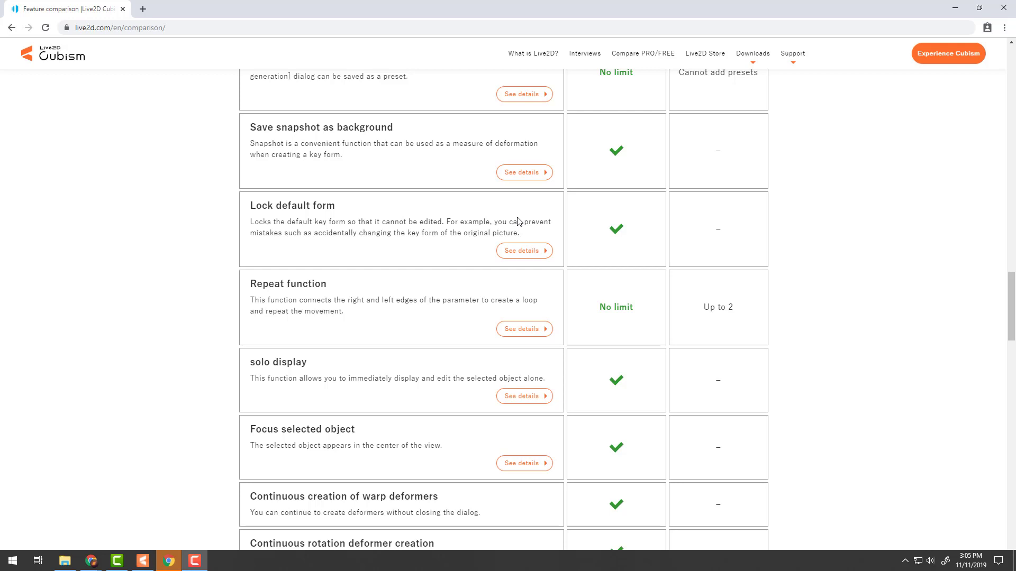
{"action": "scroll", "coordinate": [609, 225], "scroll_direction": "down", "scroll_amount": 6}
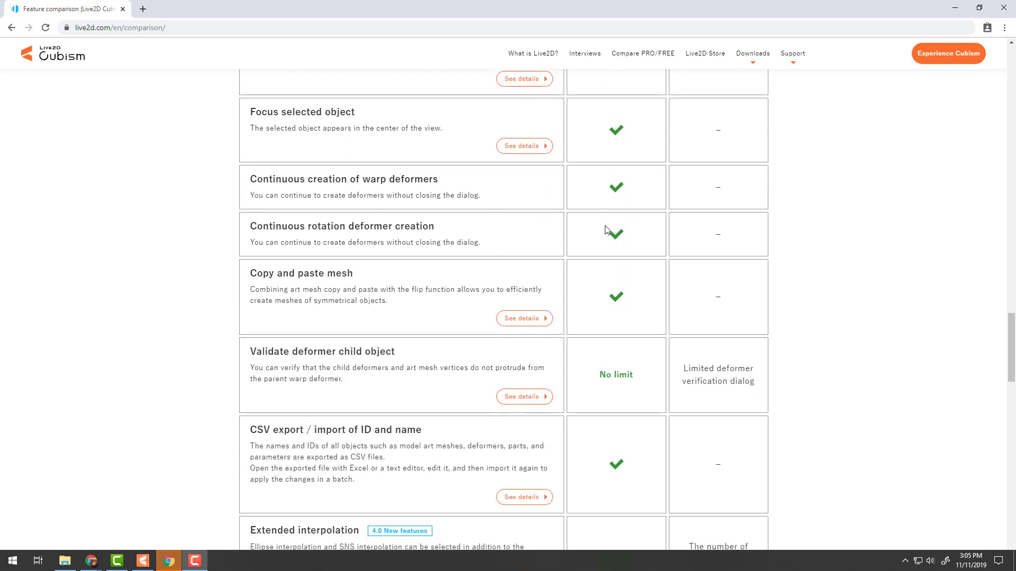